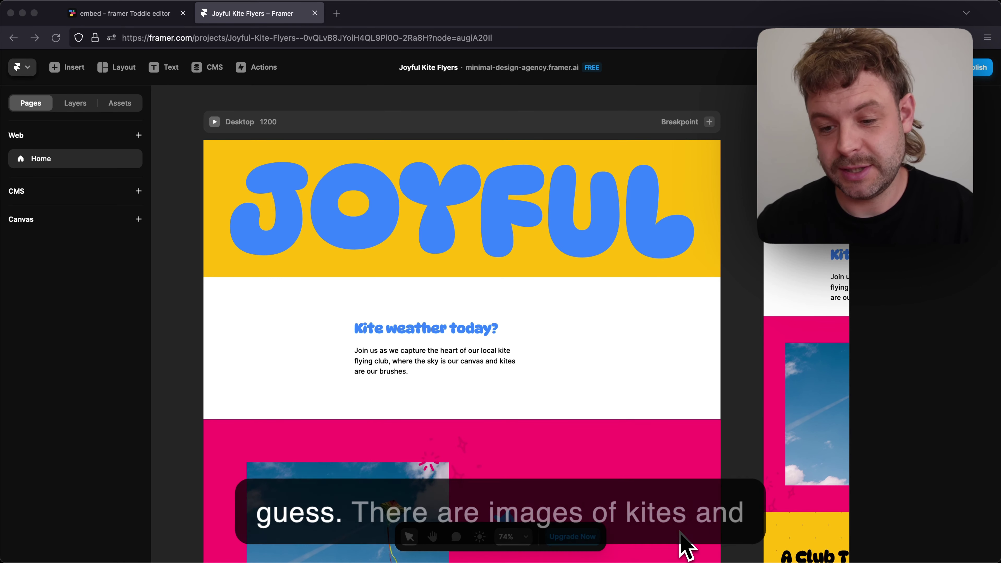
Bring up Toddle's weather-widget component showing the Copenhagen card with its cloud icon
scroll(755, 348, down, 5)
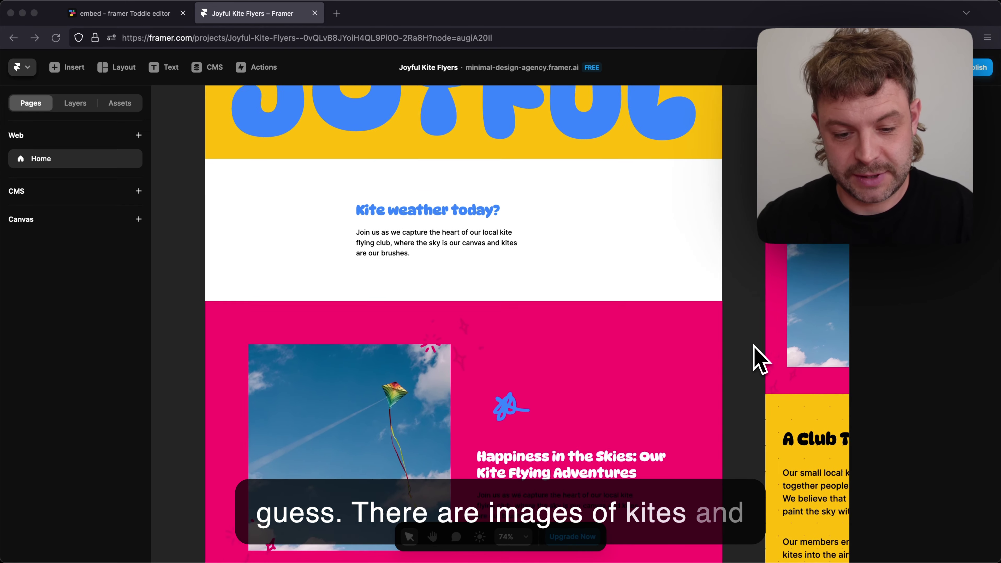
scroll(755, 357, down, 3)
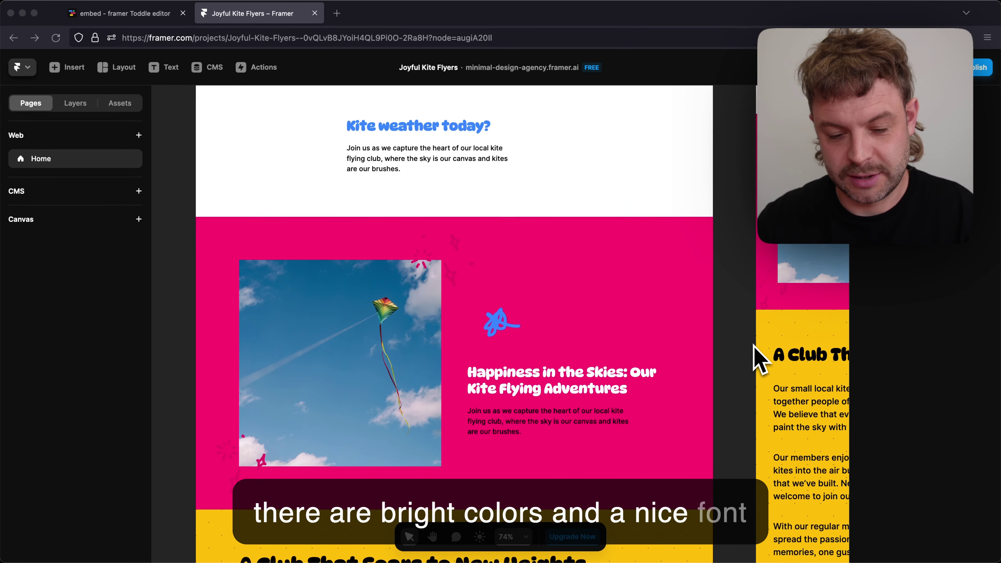
scroll(754, 347, up, 7)
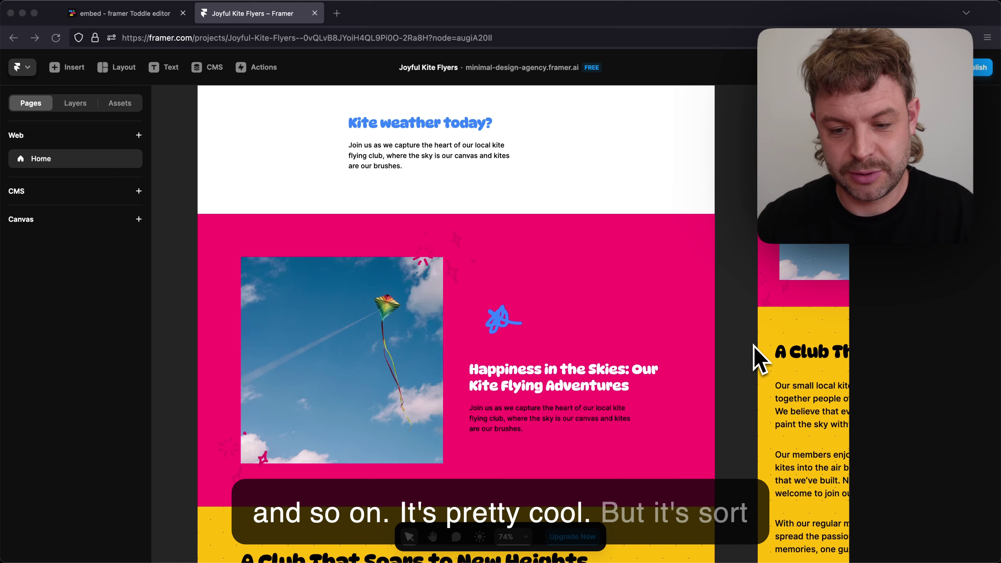
scroll(754, 347, up, 2)
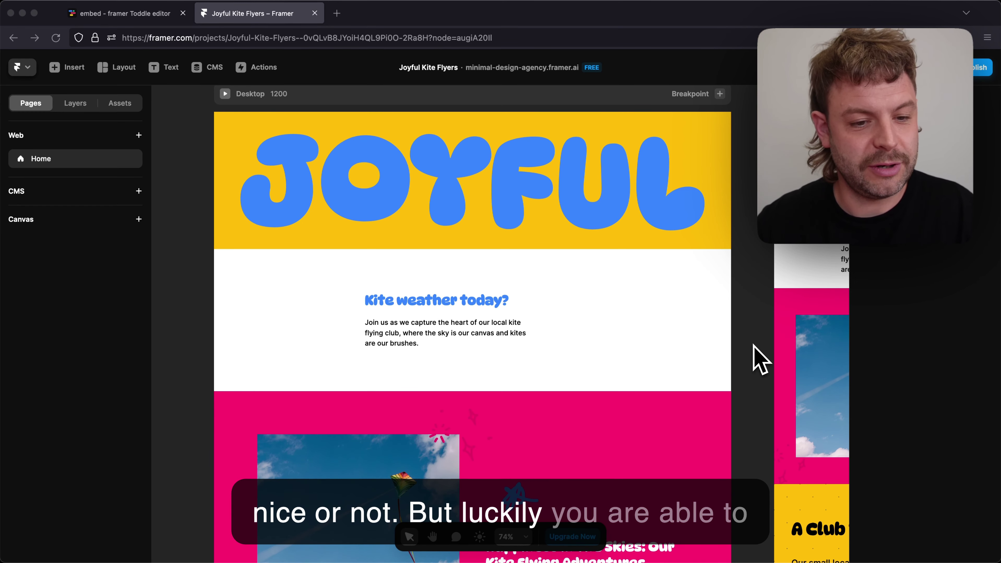
click(144, 17)
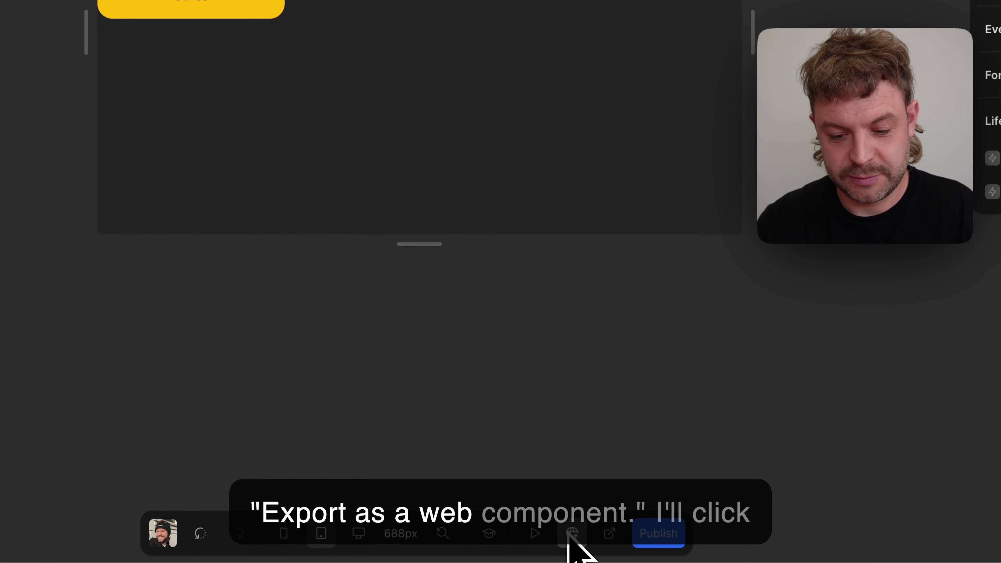
Export the weather widget as a web component with unit 'metric' and copy its embed code
click(568, 542)
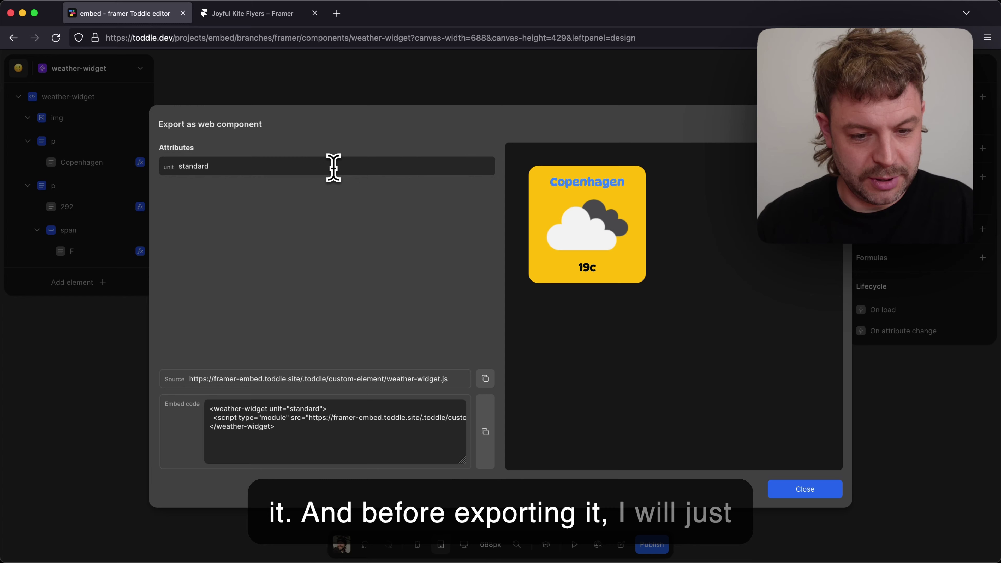
double_click(333, 167)
text(met)
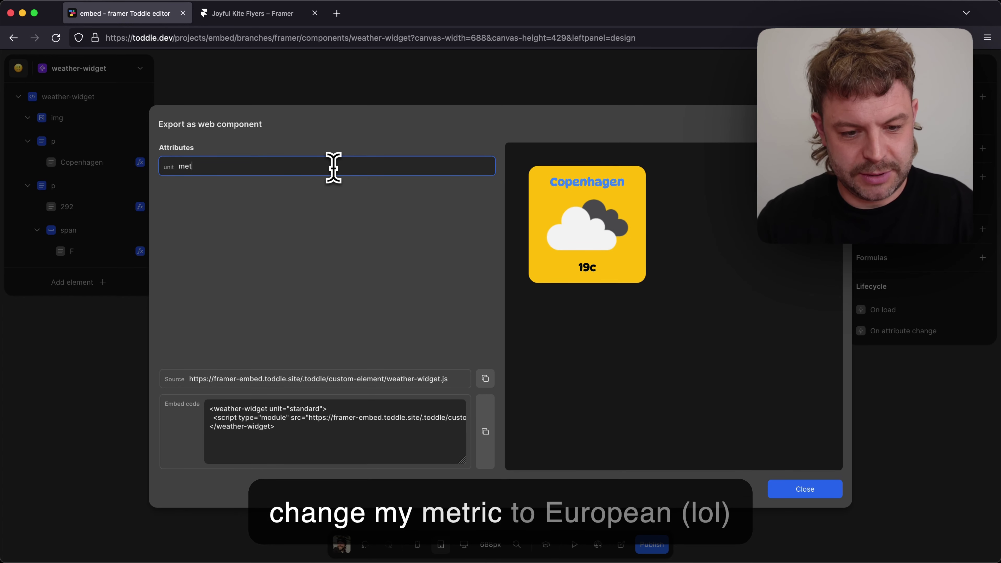
text(ric)
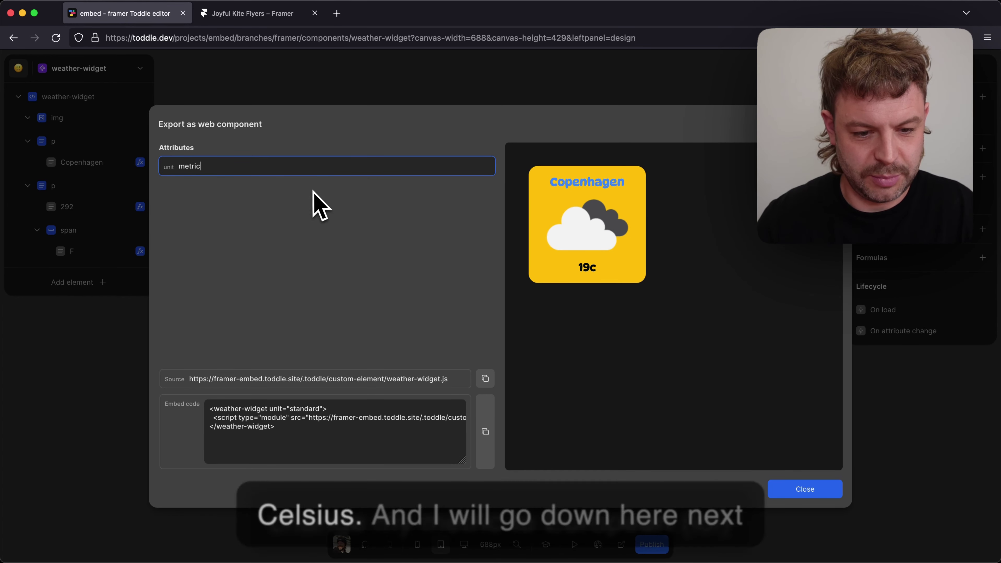
click(315, 200)
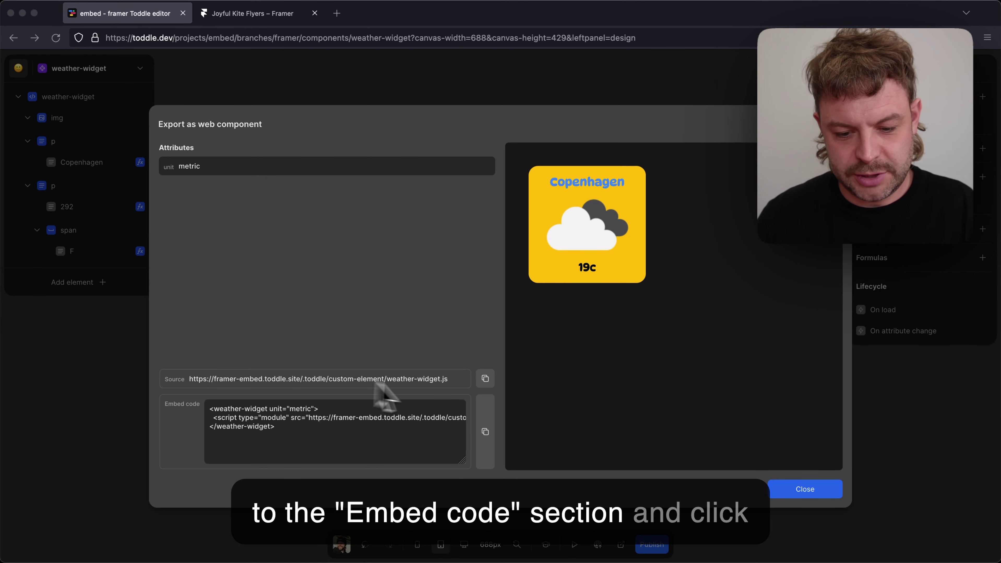
click(486, 433)
click(485, 432)
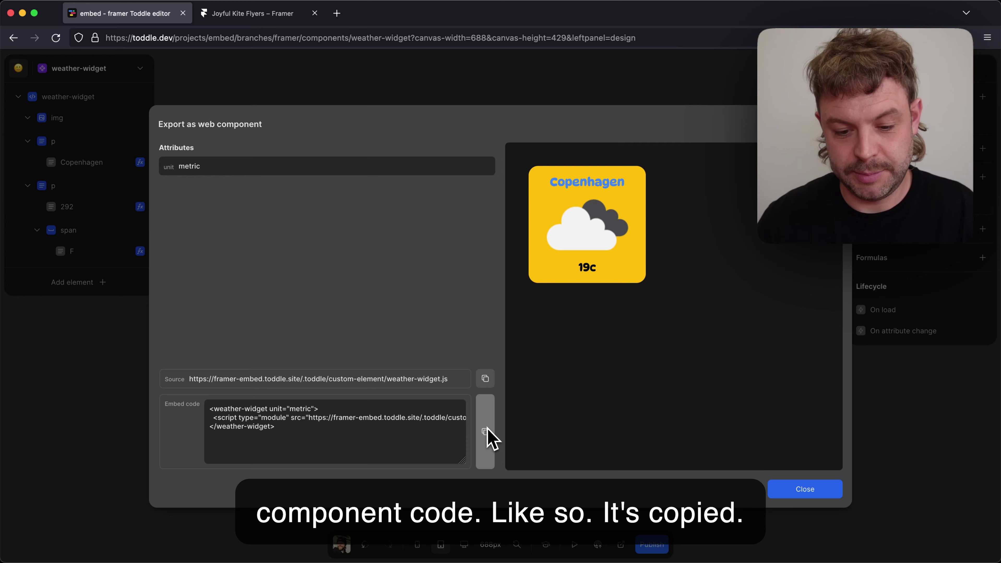
click(804, 490)
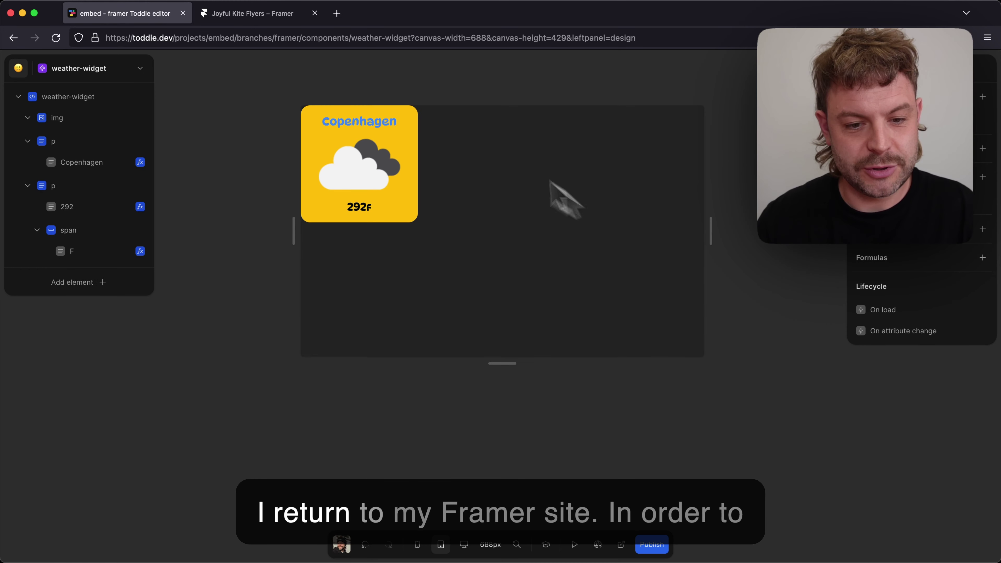
Insert an Embed element onto the Joyful Kite Flyers canvas in Framer
click(267, 14)
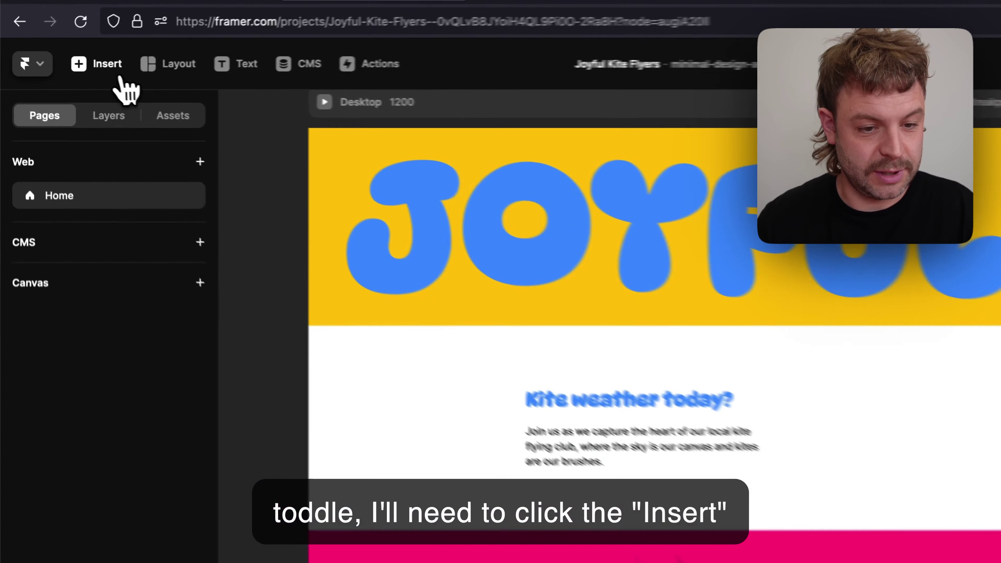
click(119, 77)
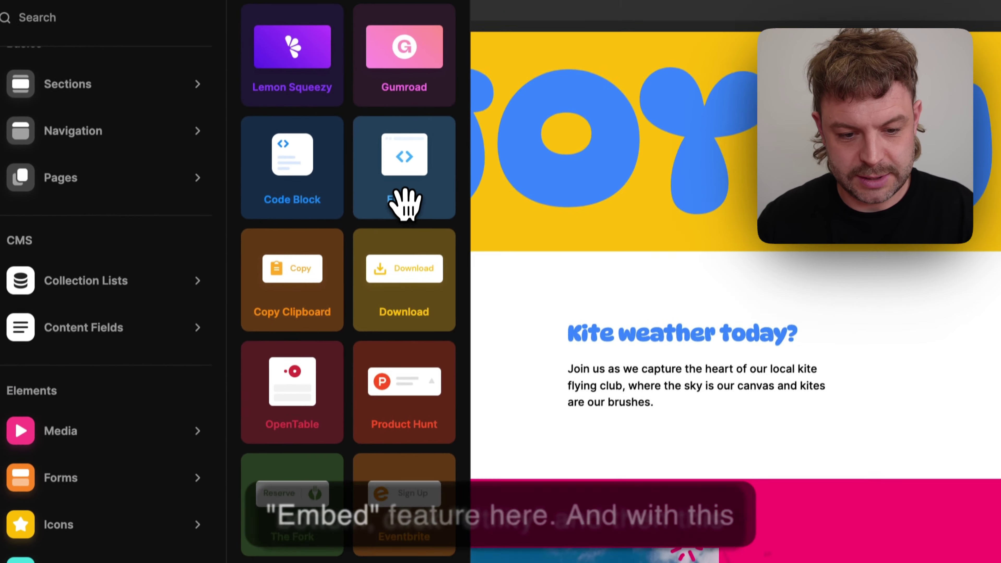
click(420, 8)
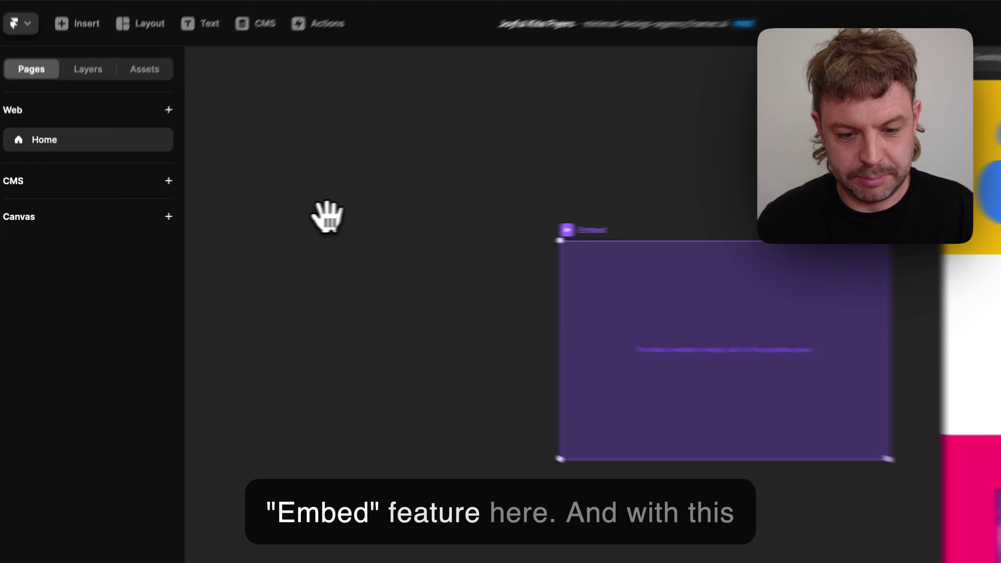
scroll(346, 261, right, 5)
scroll(347, 261, down, 3)
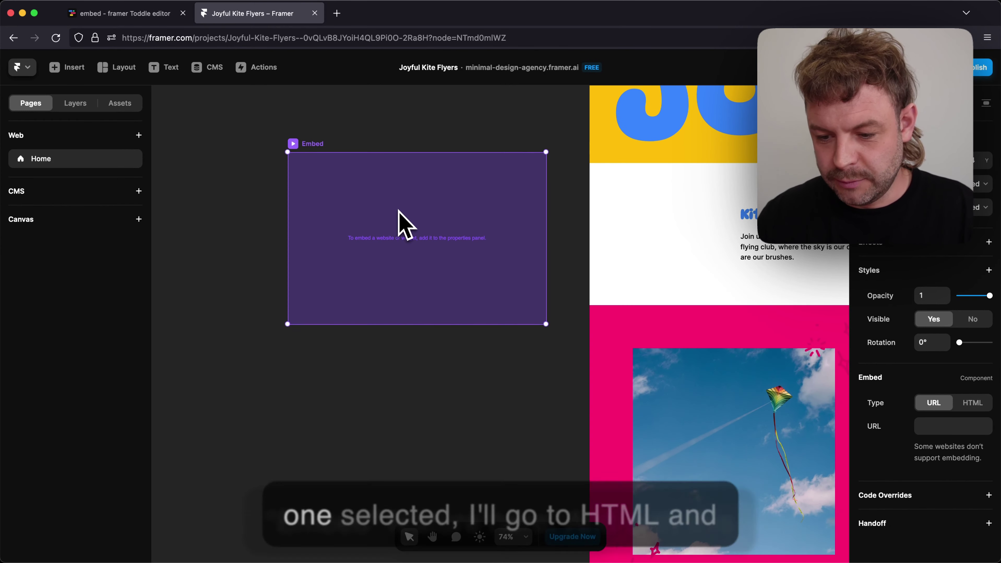
Set the embed type to HTML and paste in the Toddle weather-widget code
click(973, 404)
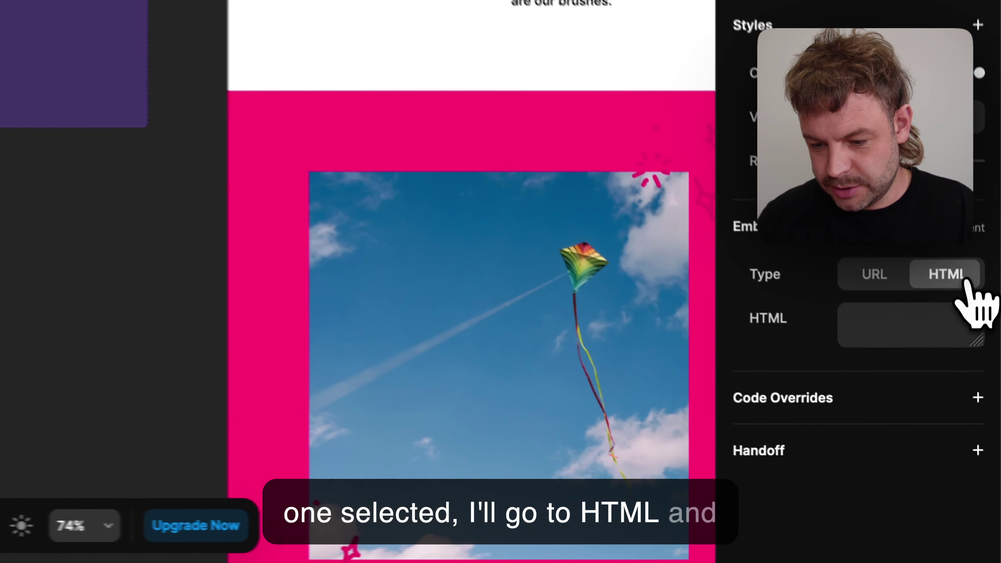
click(928, 321)
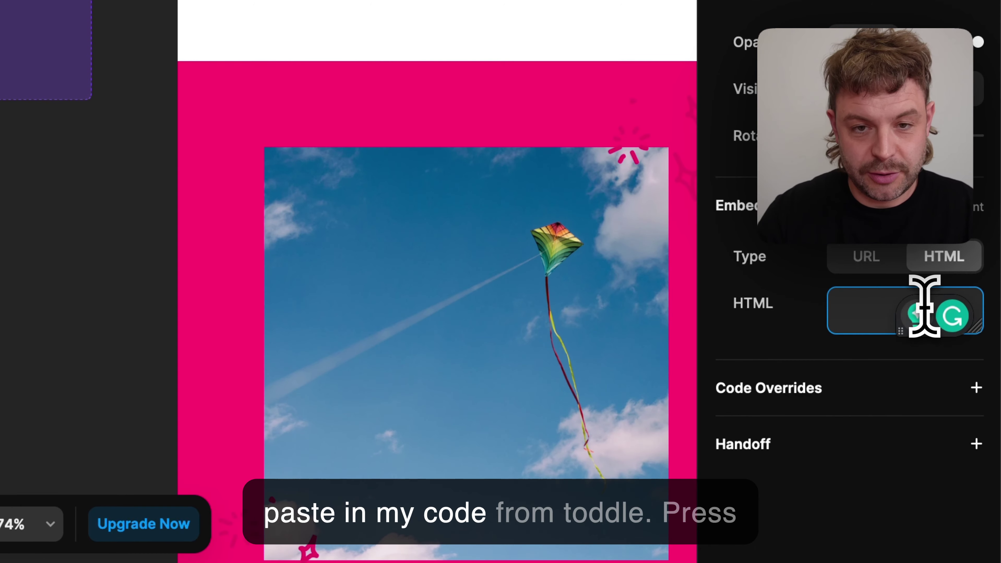
key(super+v)
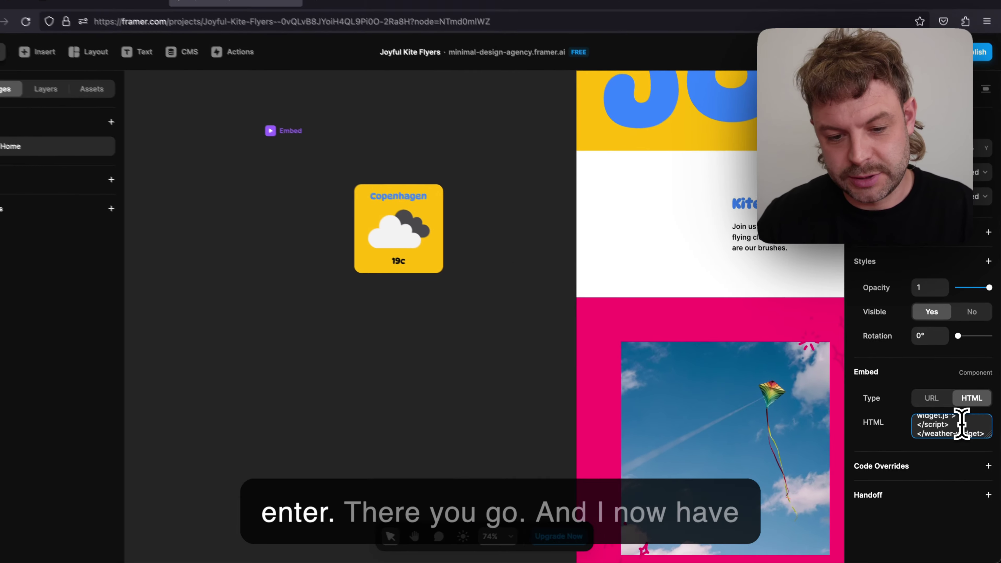
scroll(393, 414, right, 5)
scroll(393, 413, down, 1)
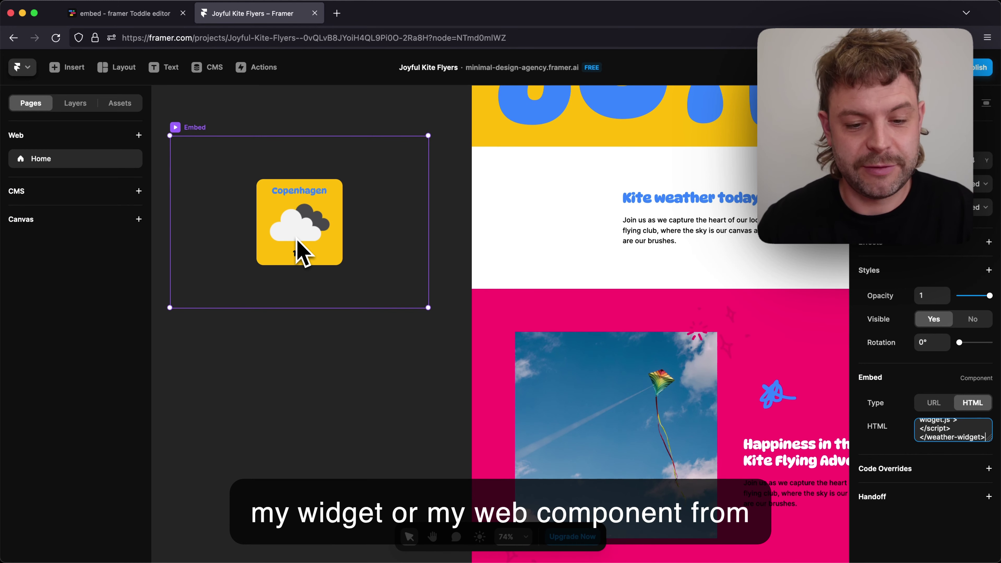
Place the weather embed beside 'Kite weather today?' and resize it to about 203 × 202
click(300, 250)
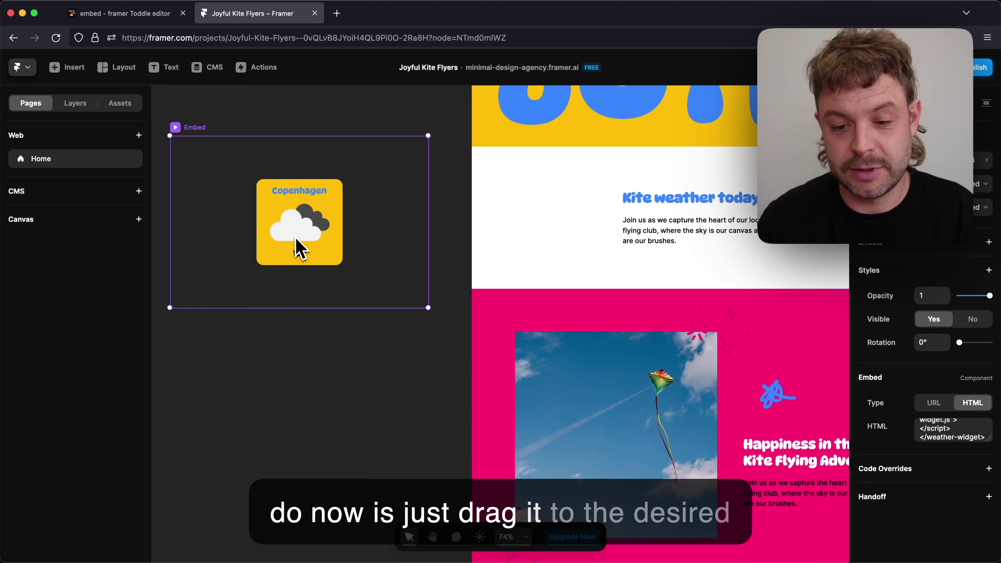
drag(296, 239, 828, 255)
scroll(830, 268, right, 10)
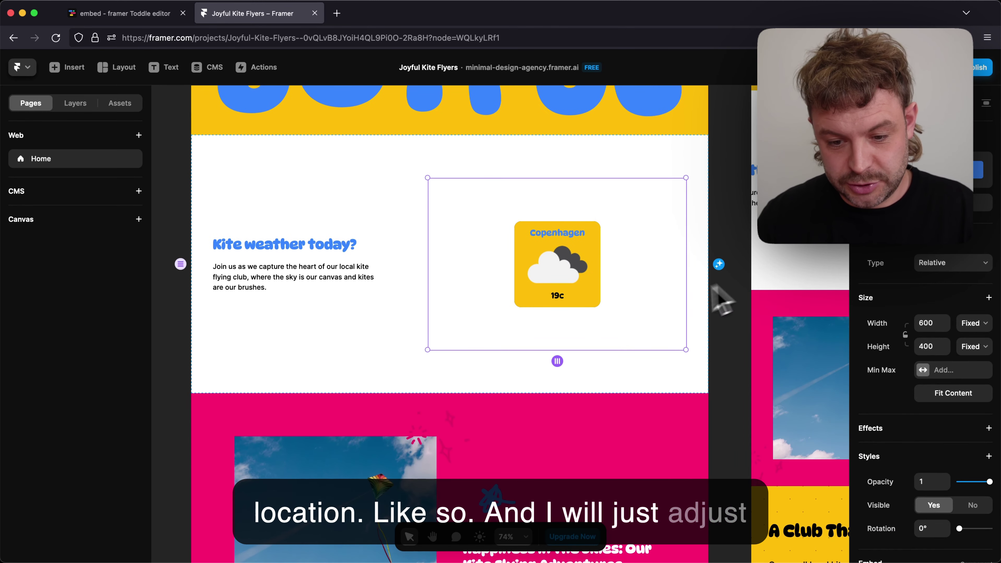
drag(686, 349, 546, 265)
drag(614, 221, 591, 235)
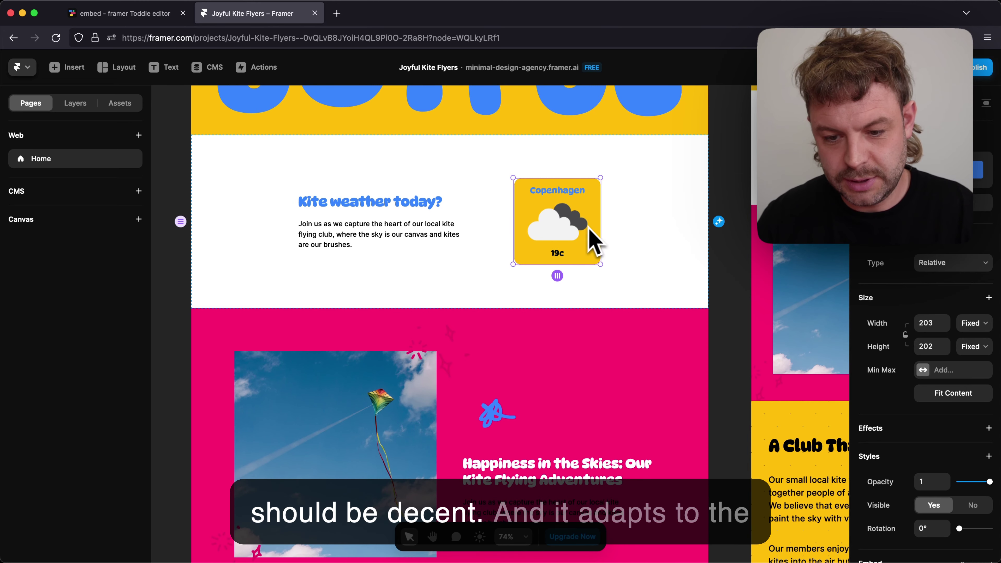
Move the Phone breakpoint's spacer above the weather card
click(724, 252)
scroll(724, 252, right, 8)
scroll(724, 252, up, 4)
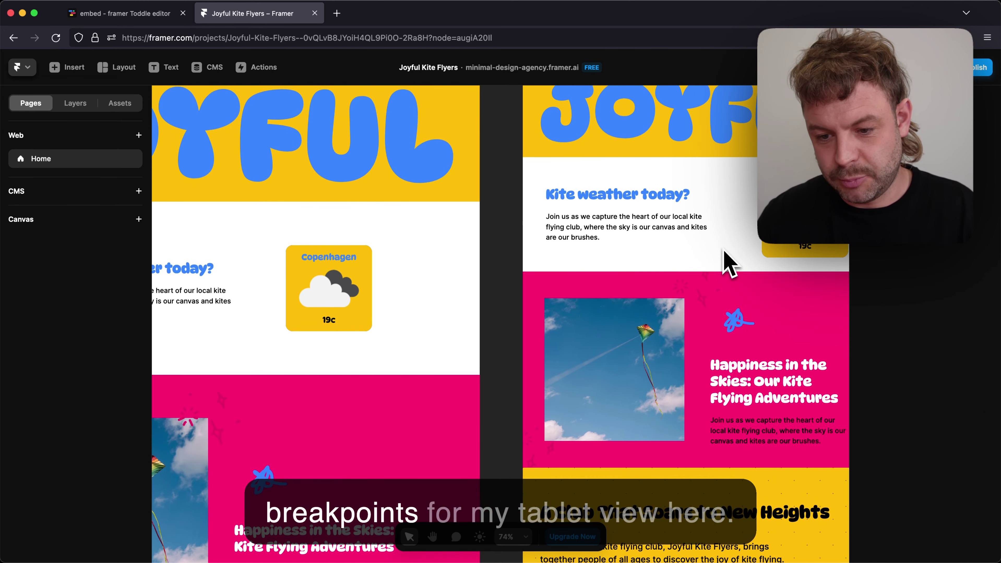
scroll(726, 262, right, 1)
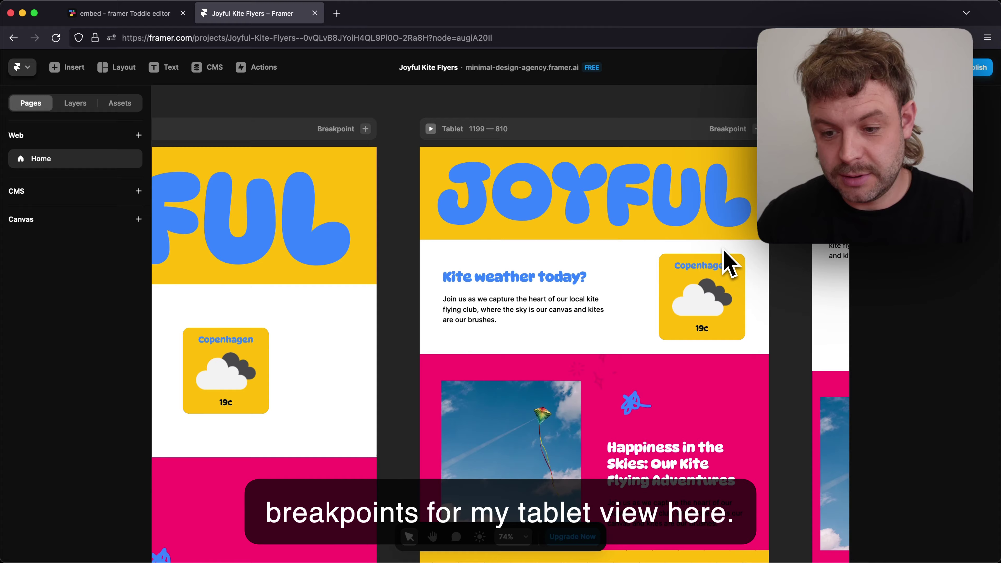
scroll(724, 253, right, 10)
scroll(724, 252, down, 1)
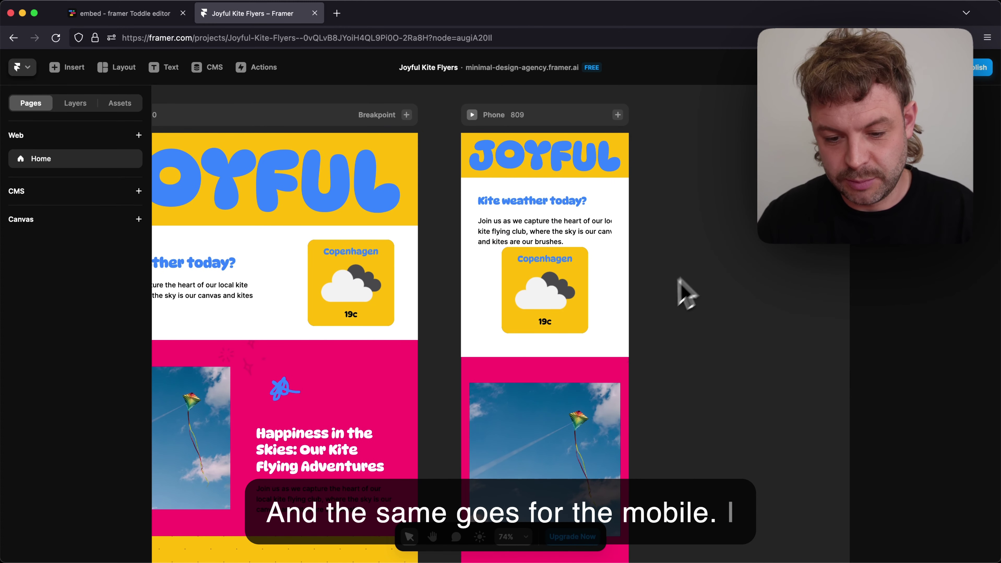
drag(624, 344, 611, 268)
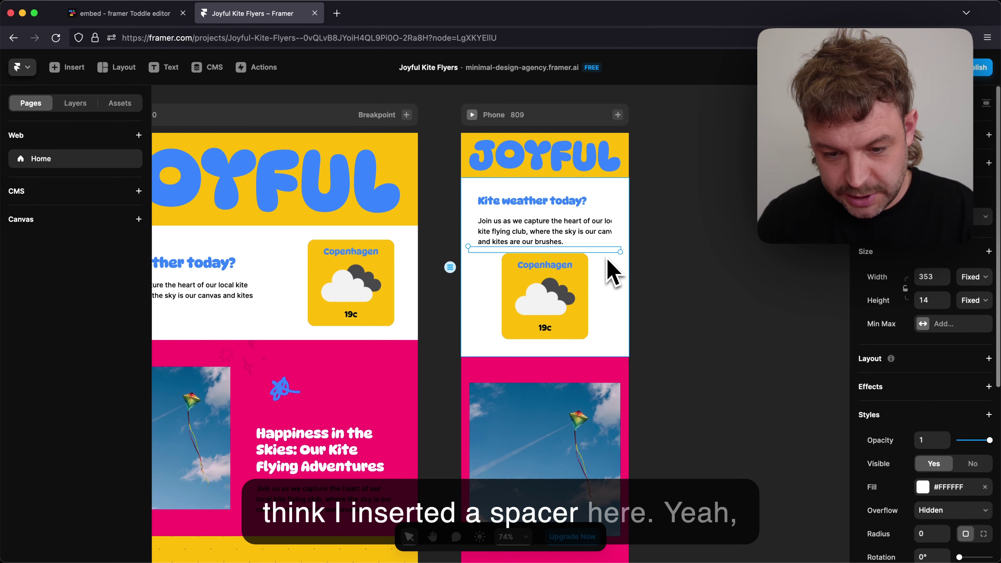
Publish the site and open the live Joyful Kite Flyers site in a new tab
click(686, 284)
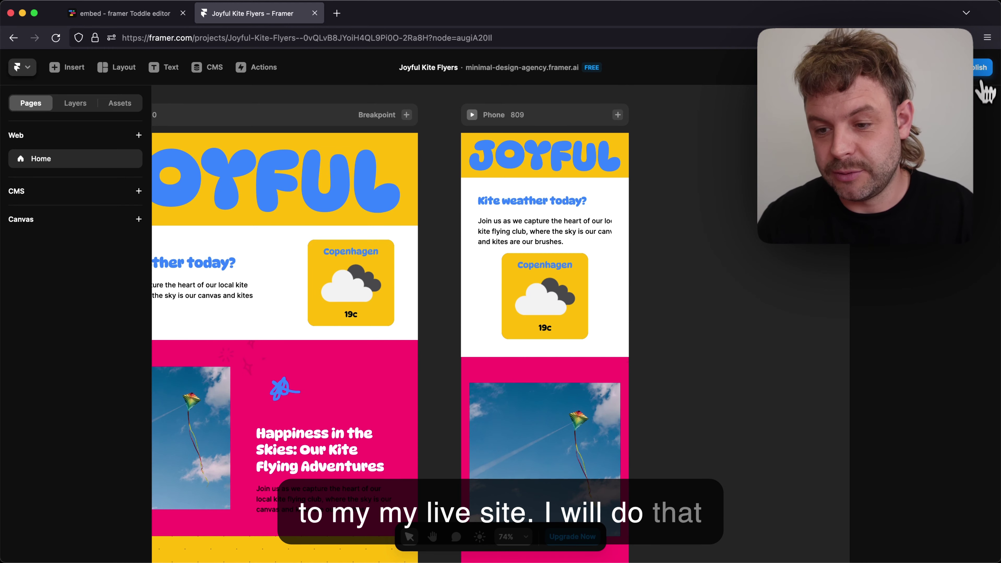
click(980, 71)
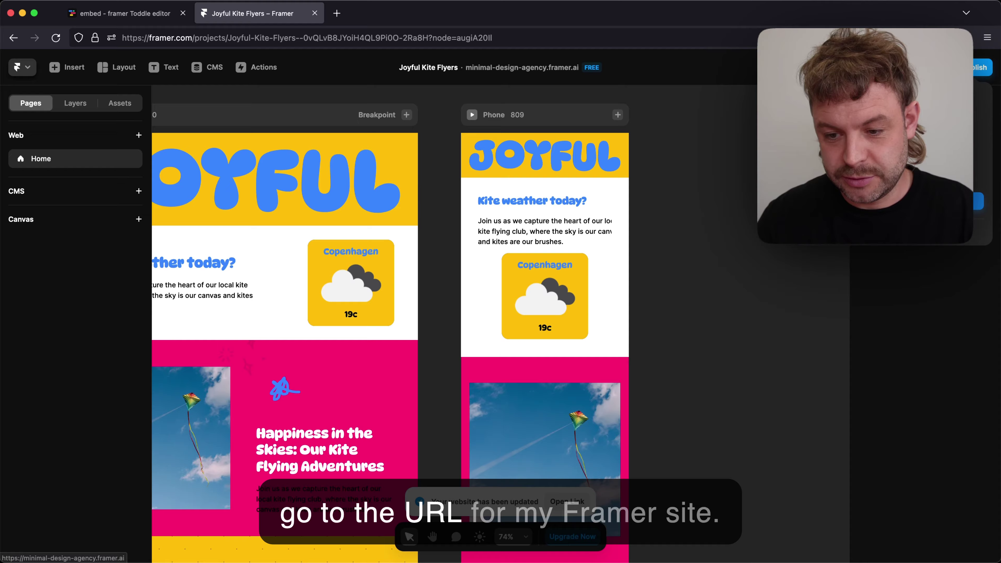
click(907, 119)
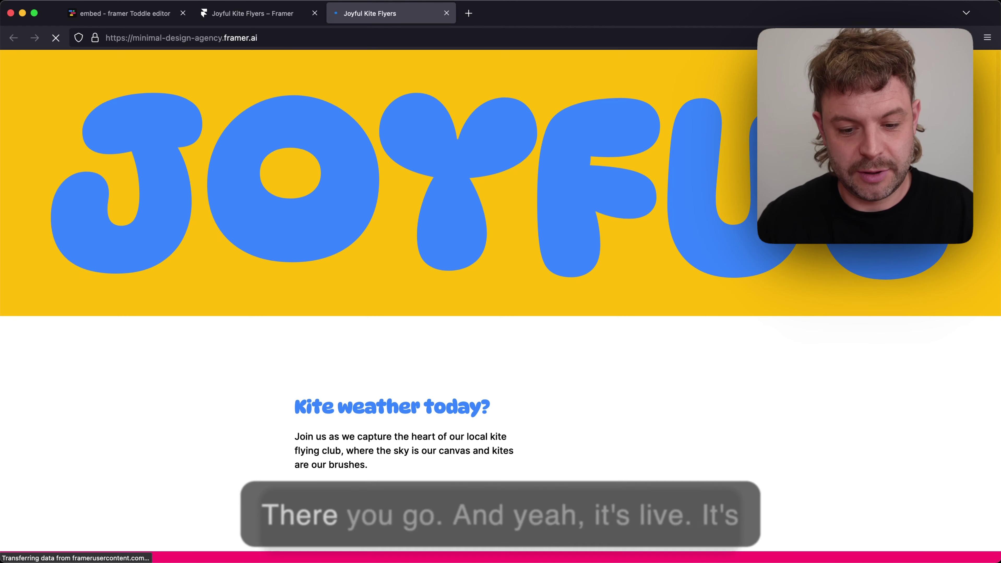
scroll(834, 248, down, 4)
scroll(834, 249, down, 1)
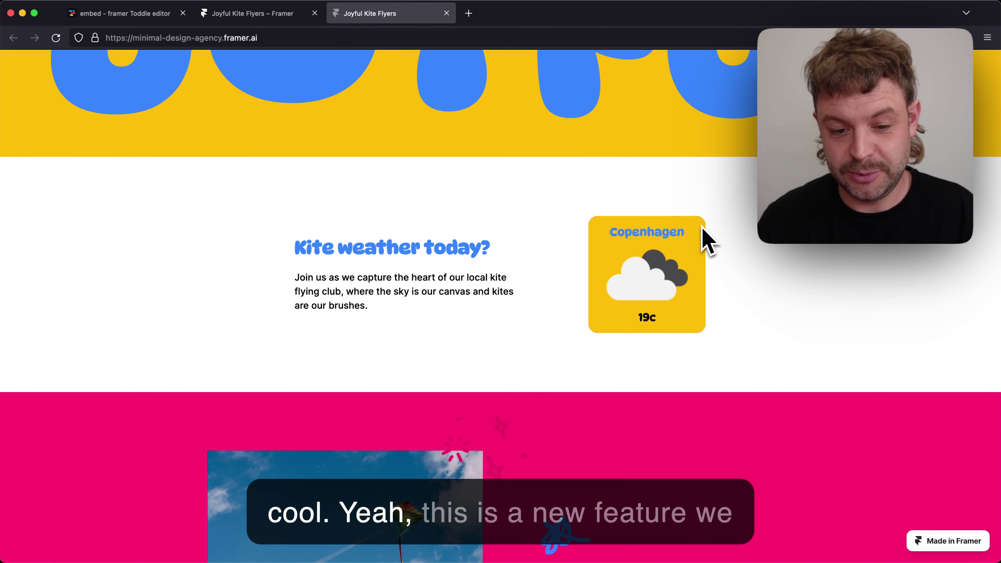
scroll(706, 241, up, 4)
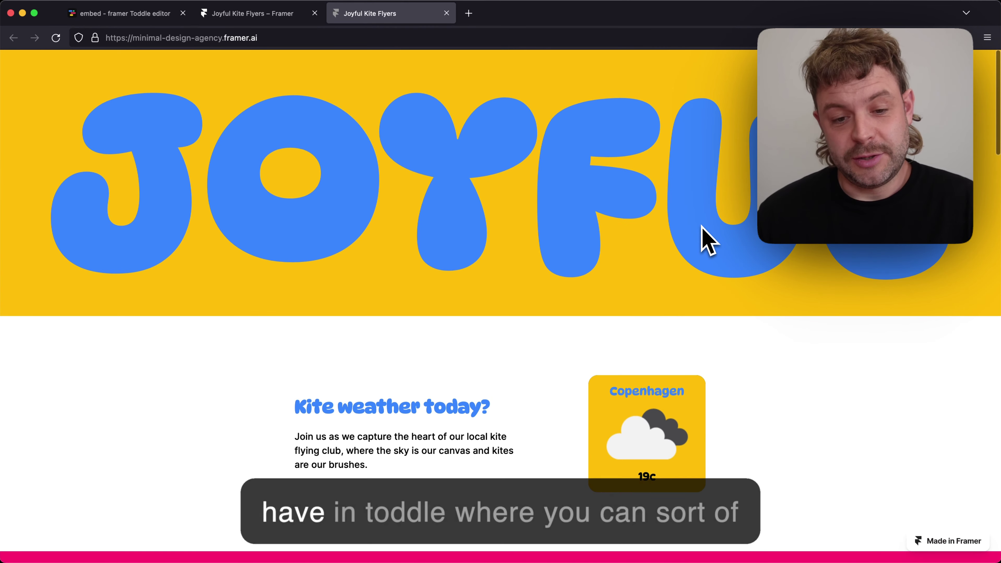